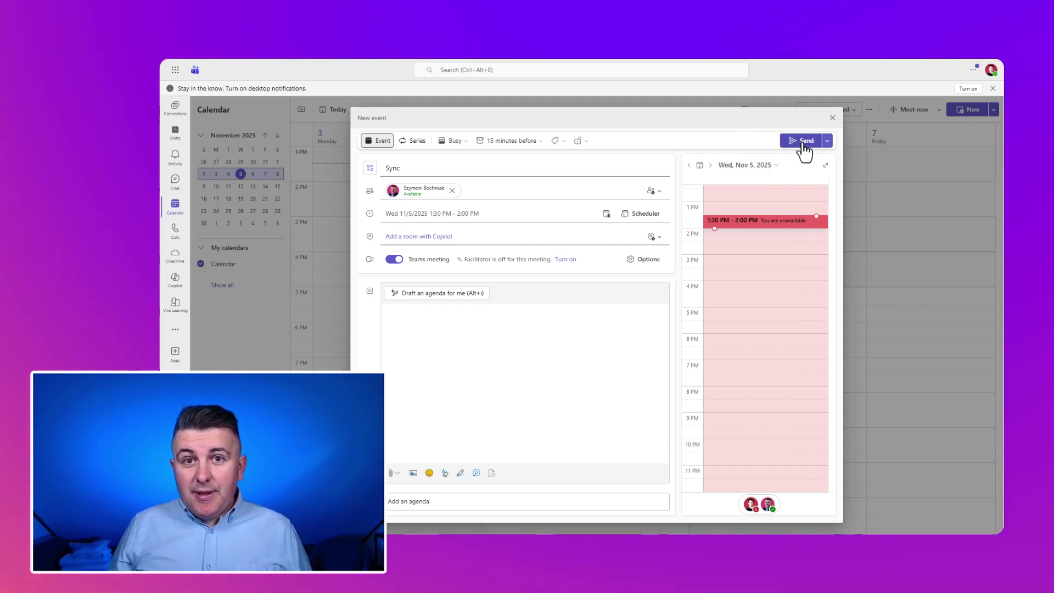
Send the Sync meeting invitation and join the Sync meeting
click(803, 142)
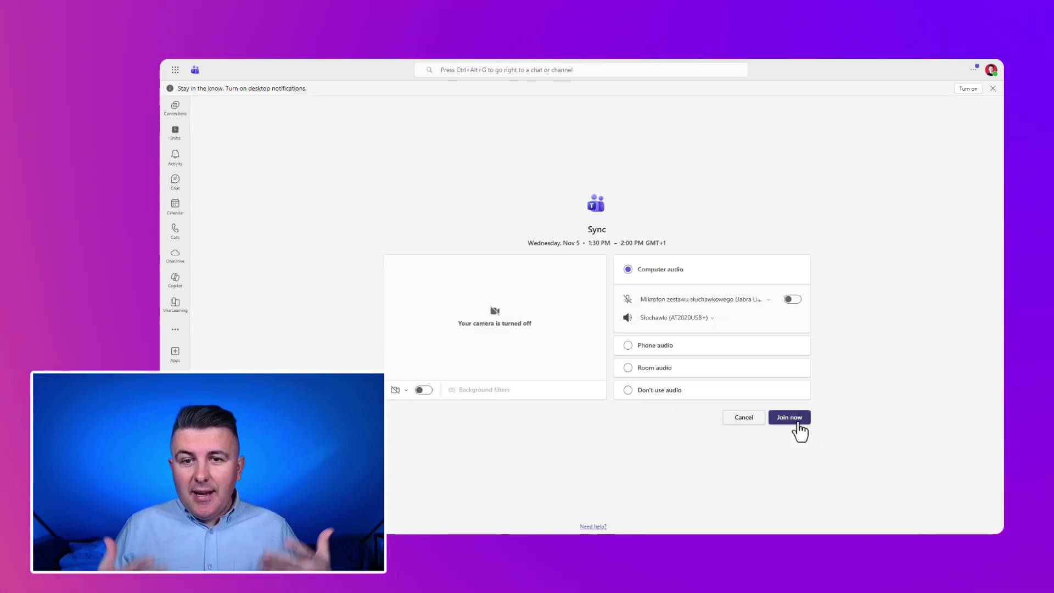
click(790, 418)
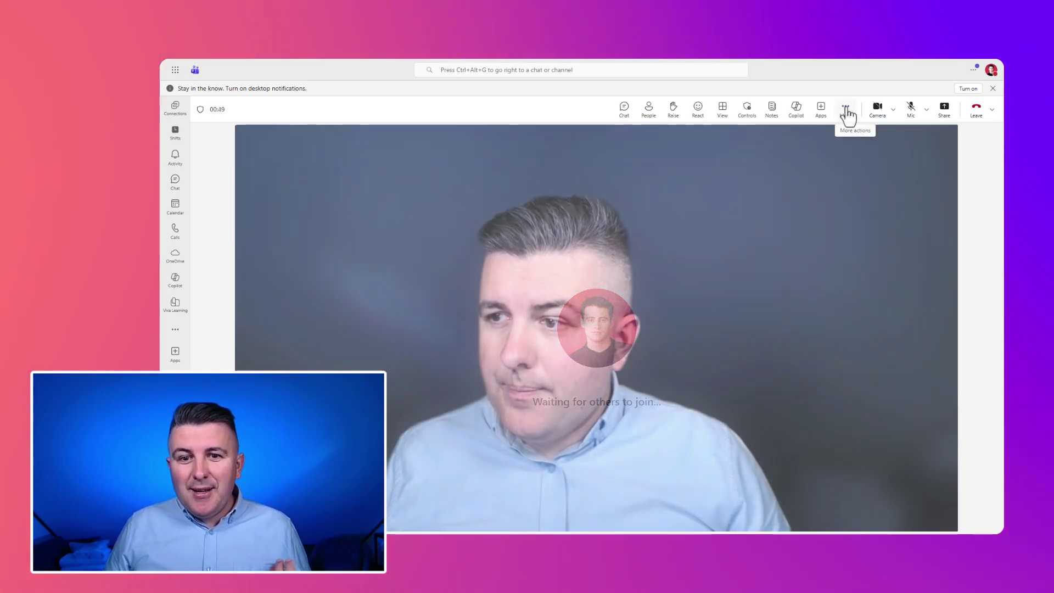
Turn on Interpreter for me under Language and speech to hear the meeting in German
click(845, 110)
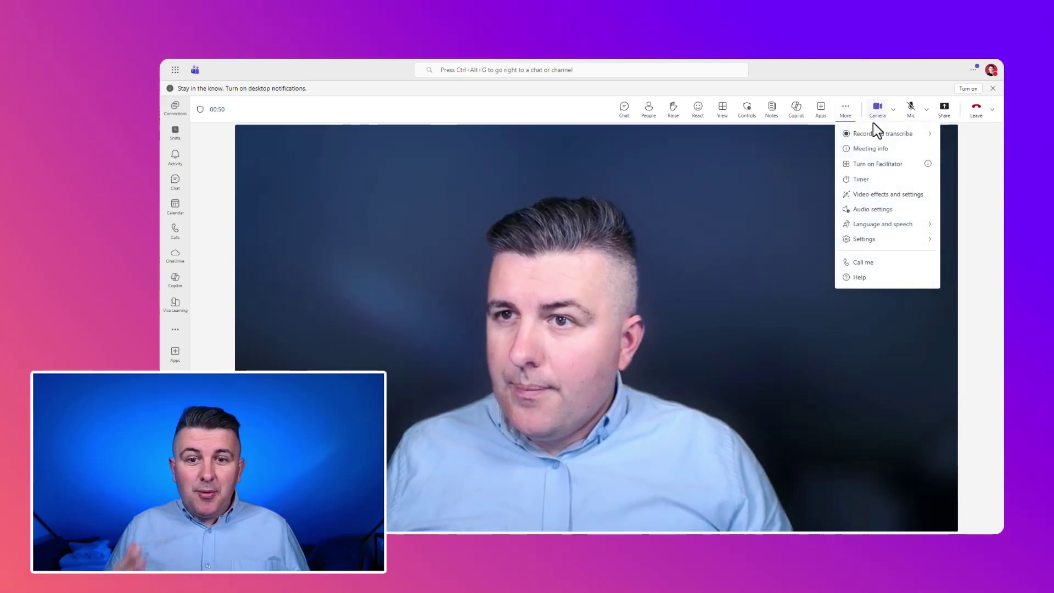
mouse_move(888, 177)
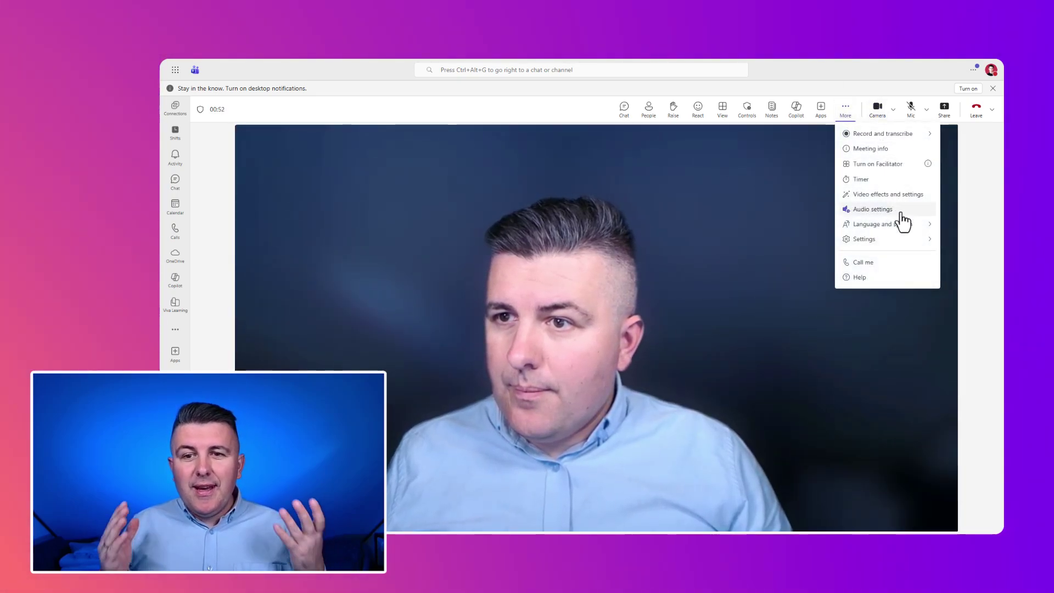
mouse_move(902, 233)
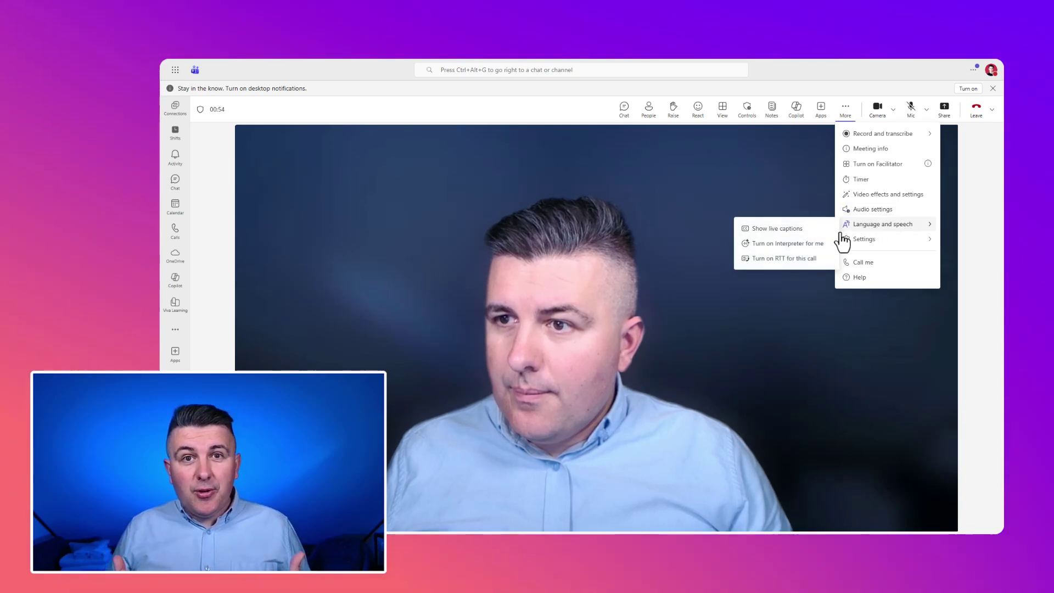
click(786, 245)
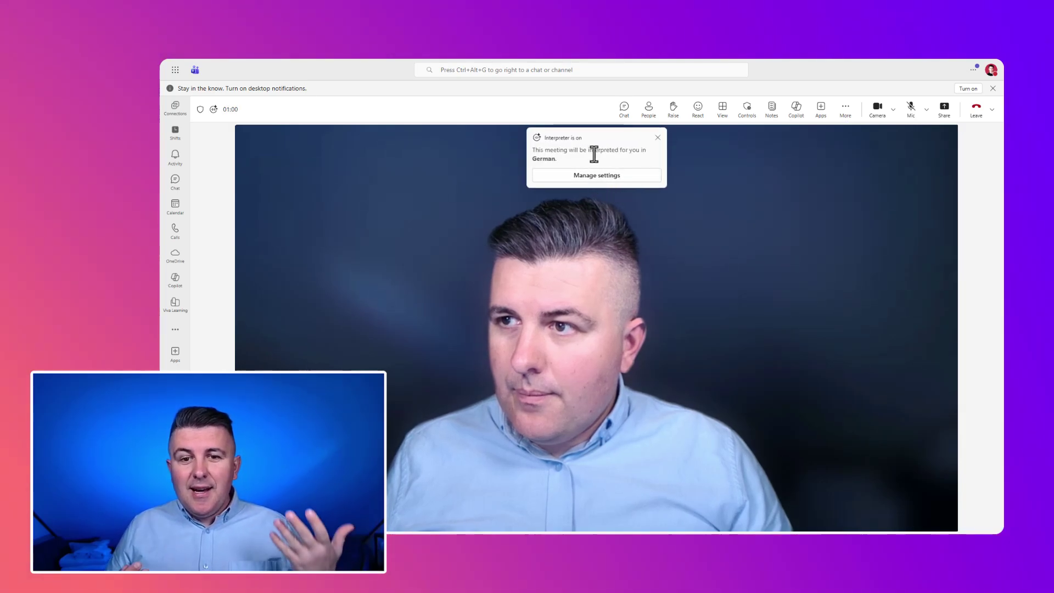
Sample the Ava, Andrew and Fable Turbo voices, then confirm Simulate my voice for interpretation
click(606, 178)
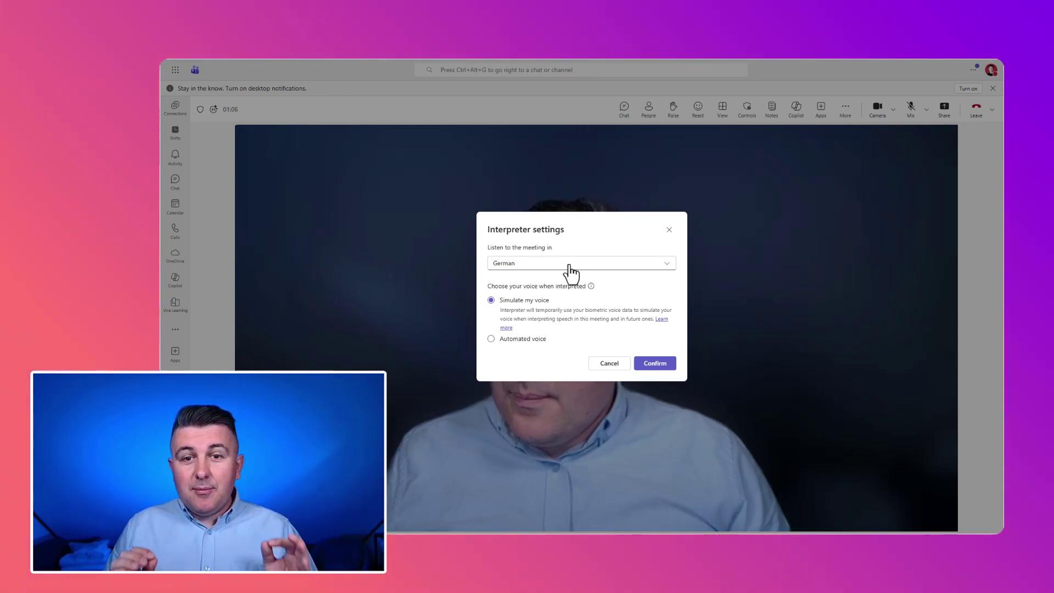
click(535, 343)
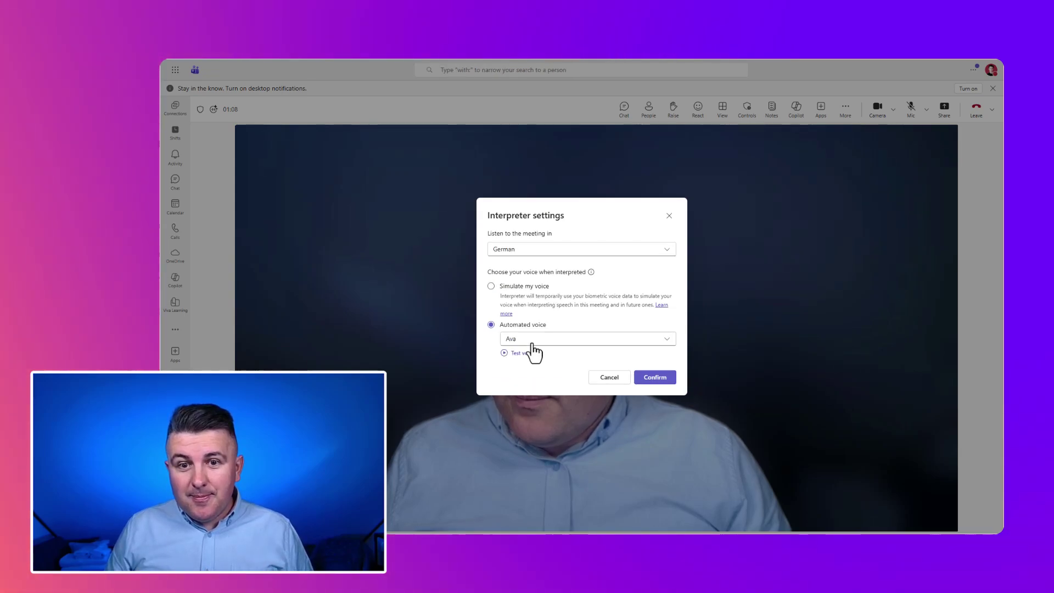
click(530, 353)
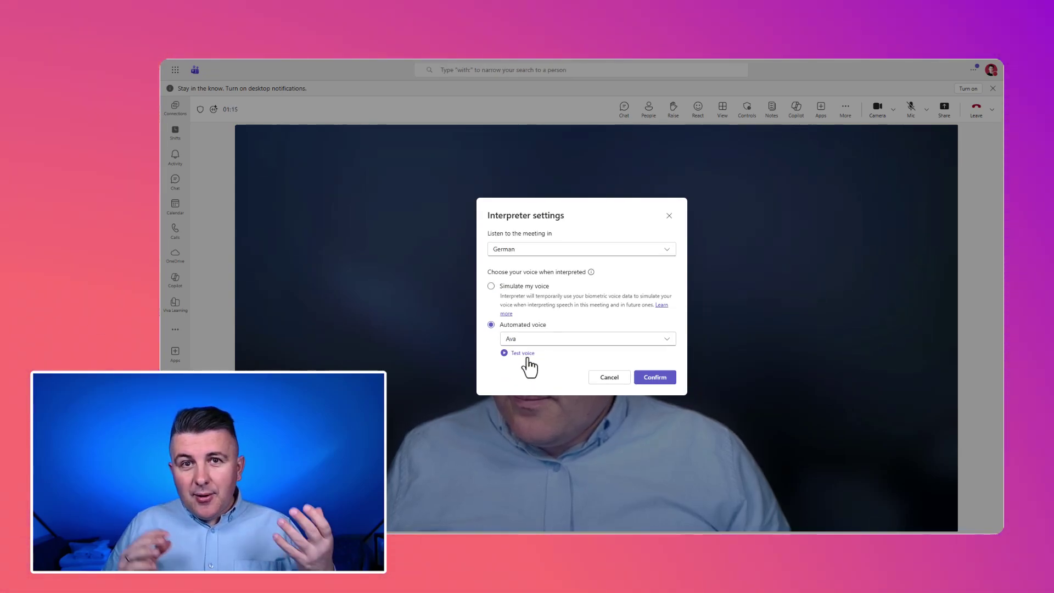
click(555, 342)
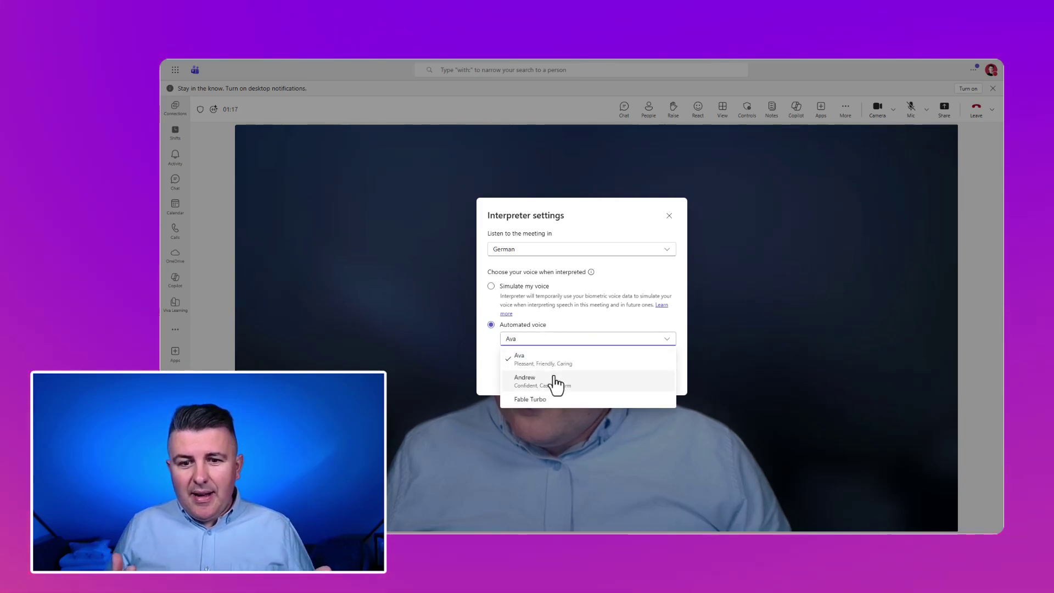
click(555, 381)
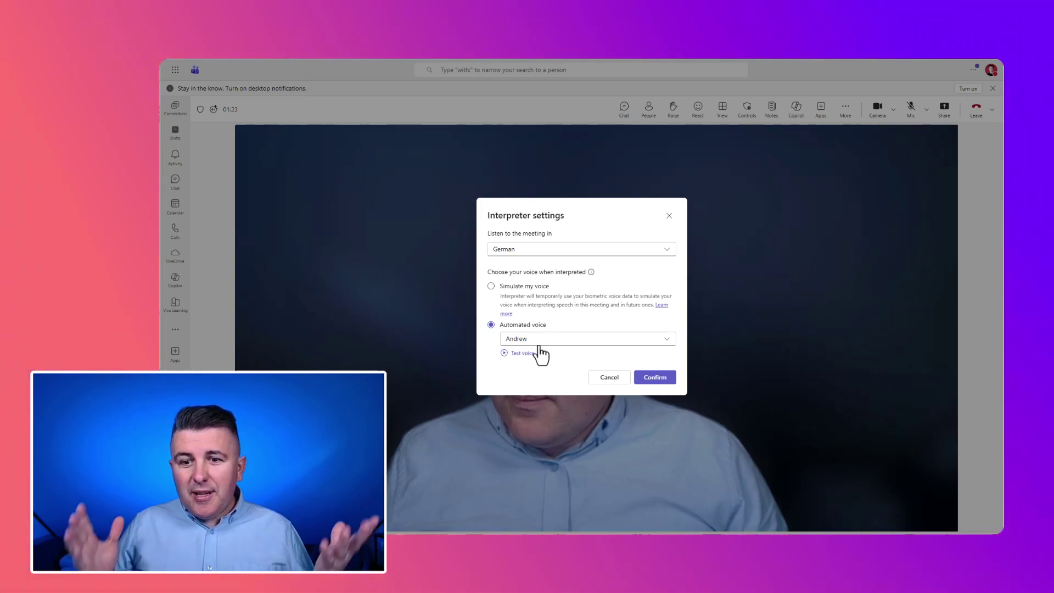
click(538, 339)
click(546, 403)
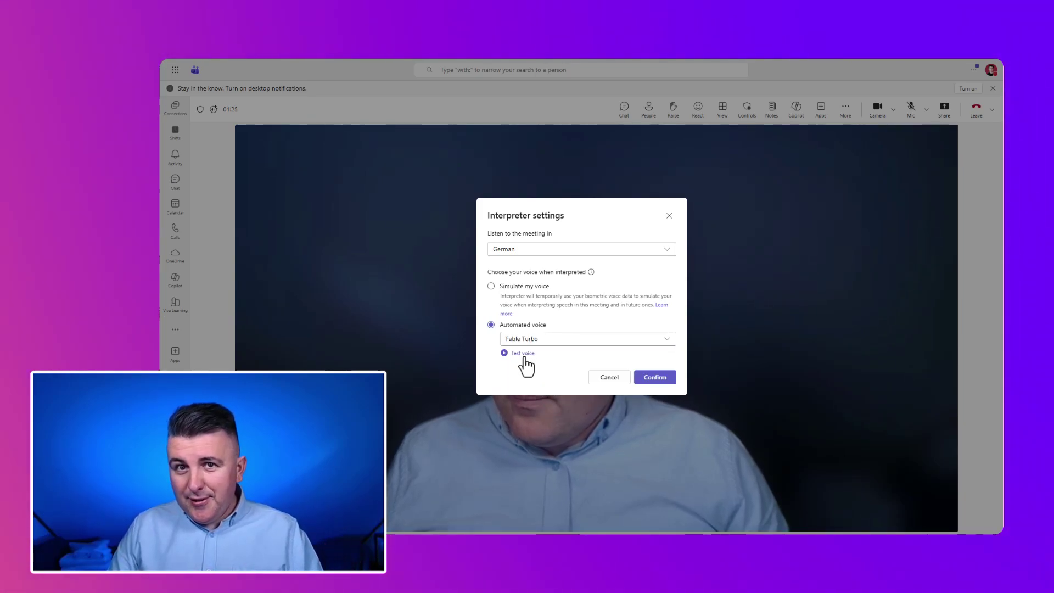
click(523, 354)
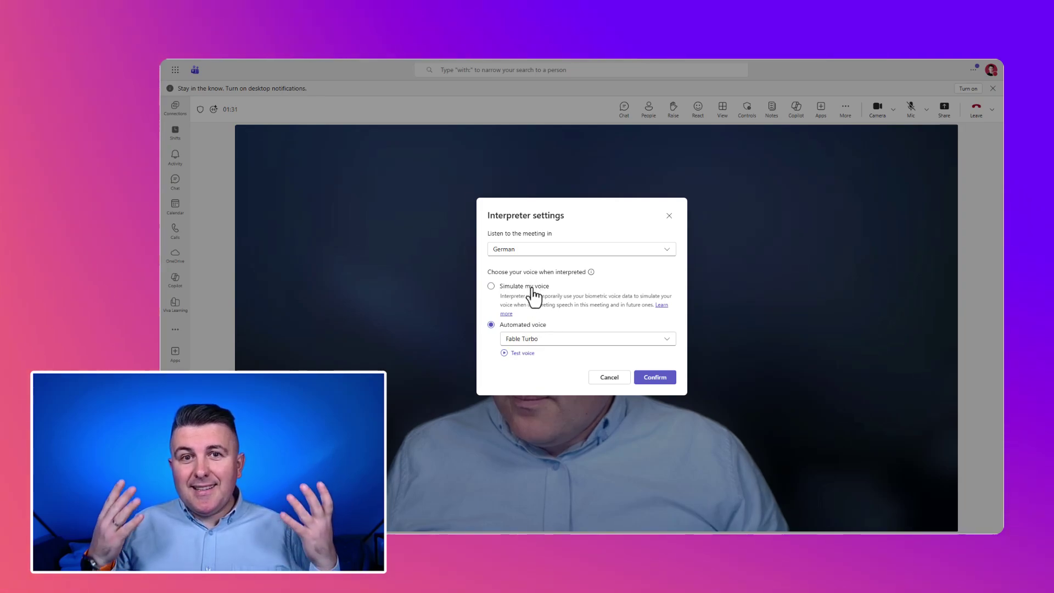
click(530, 287)
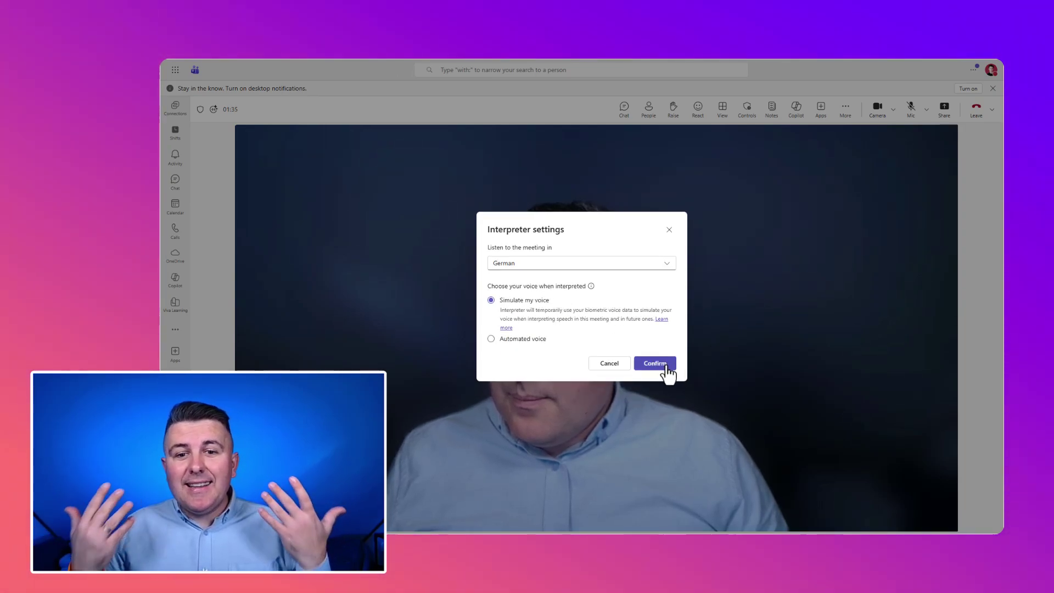
click(665, 367)
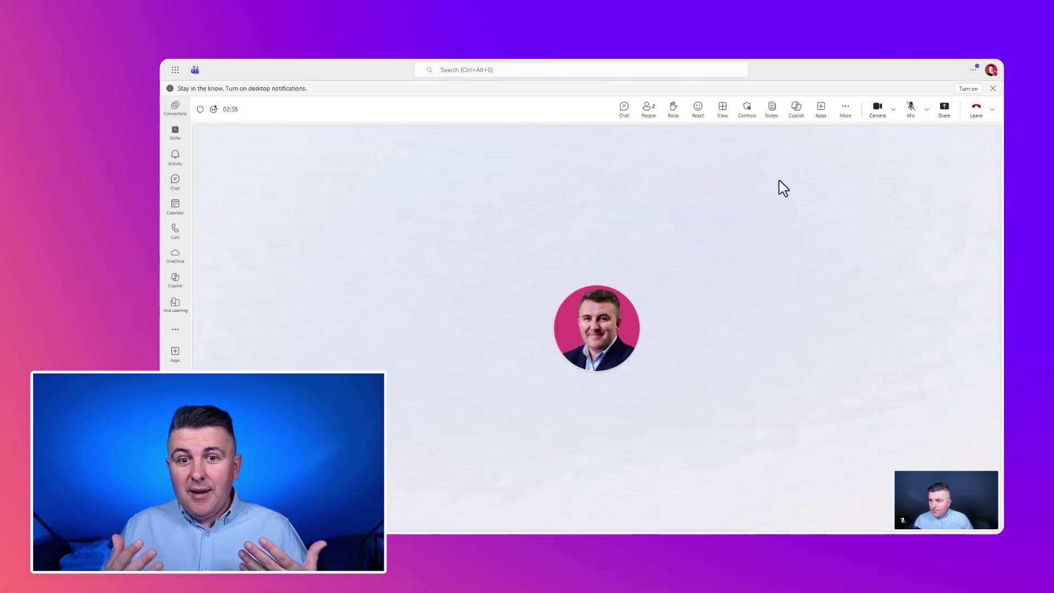
Show the Record and transcribe options from the meeting's More menu
click(842, 113)
mouse_move(863, 139)
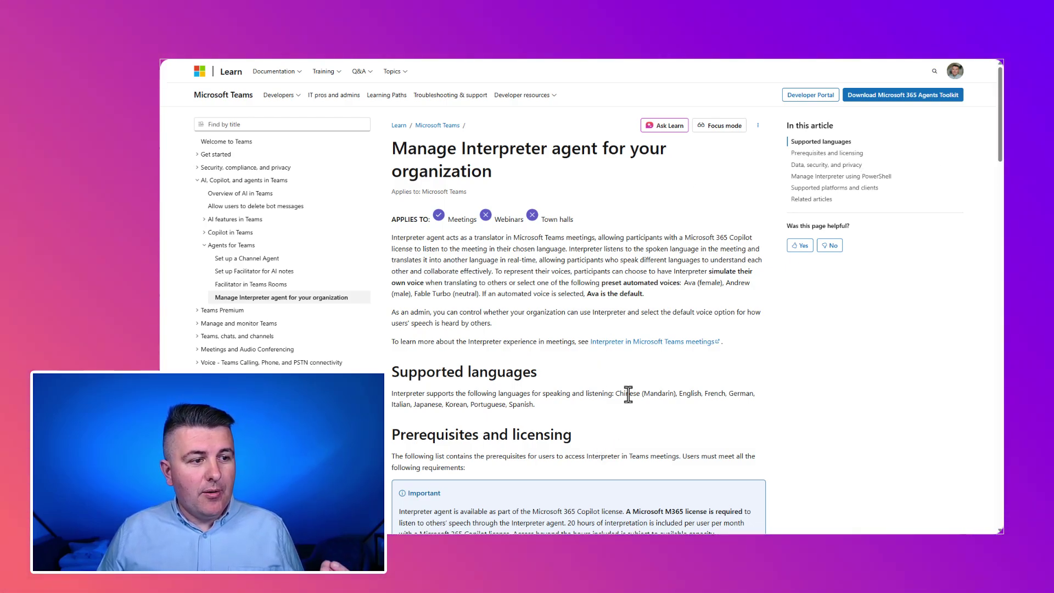
Scroll the Interpreter agent article to the Supported languages and Prerequisites and licensing sections
scroll(628, 393, down, 3)
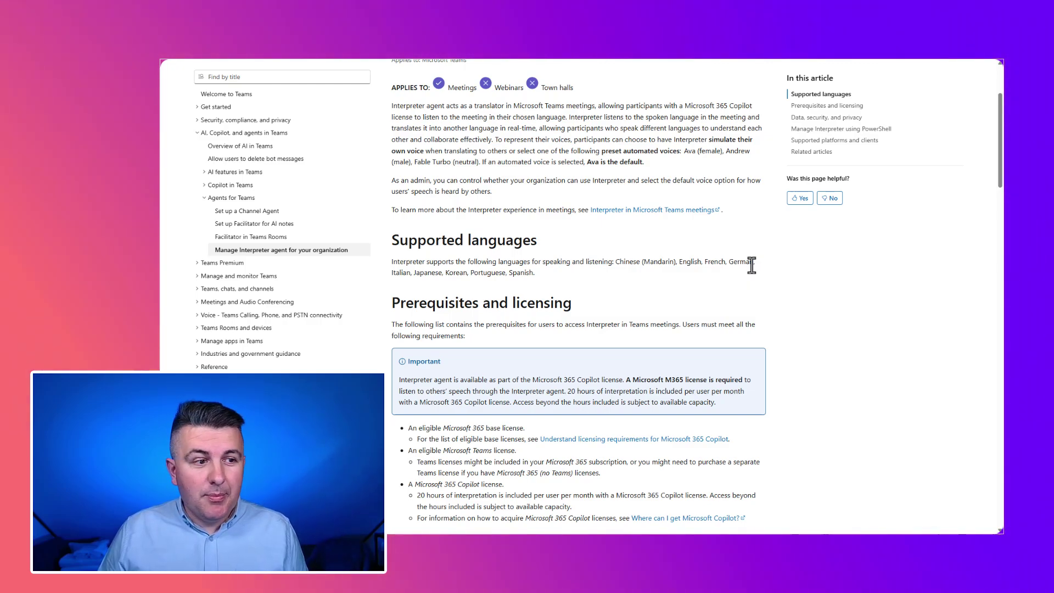
scroll(687, 265, down, 2)
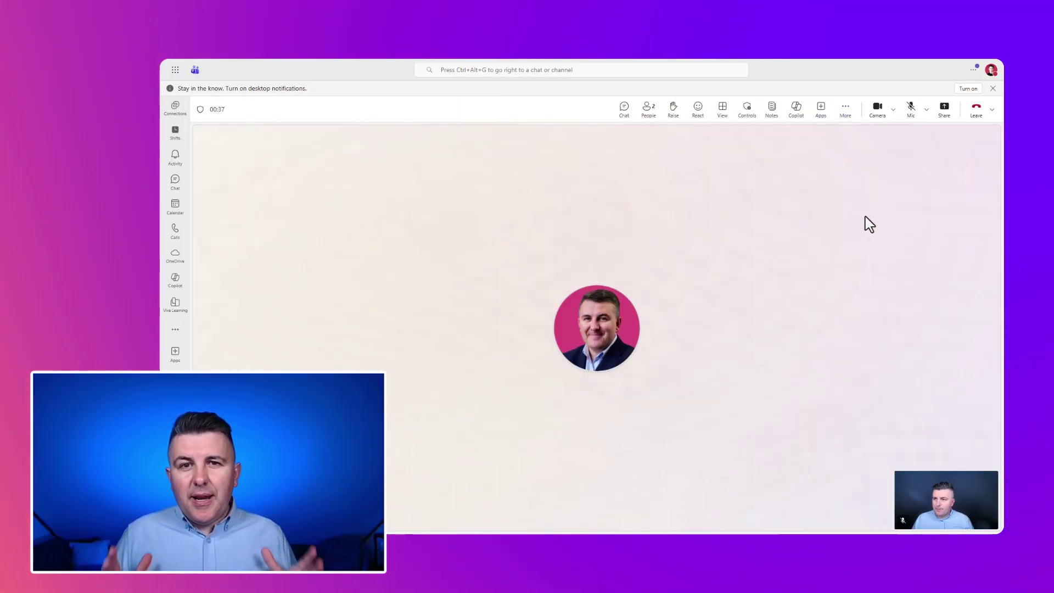
Start recording and transcription with Polish (Poland) confirmed as the spoken language
click(846, 108)
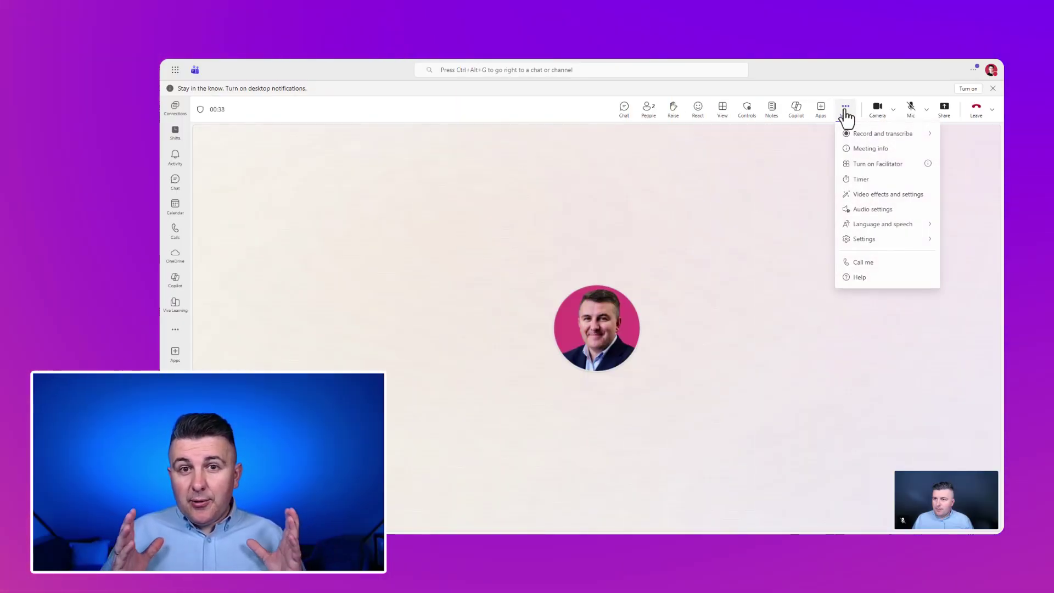
mouse_move(903, 137)
click(799, 156)
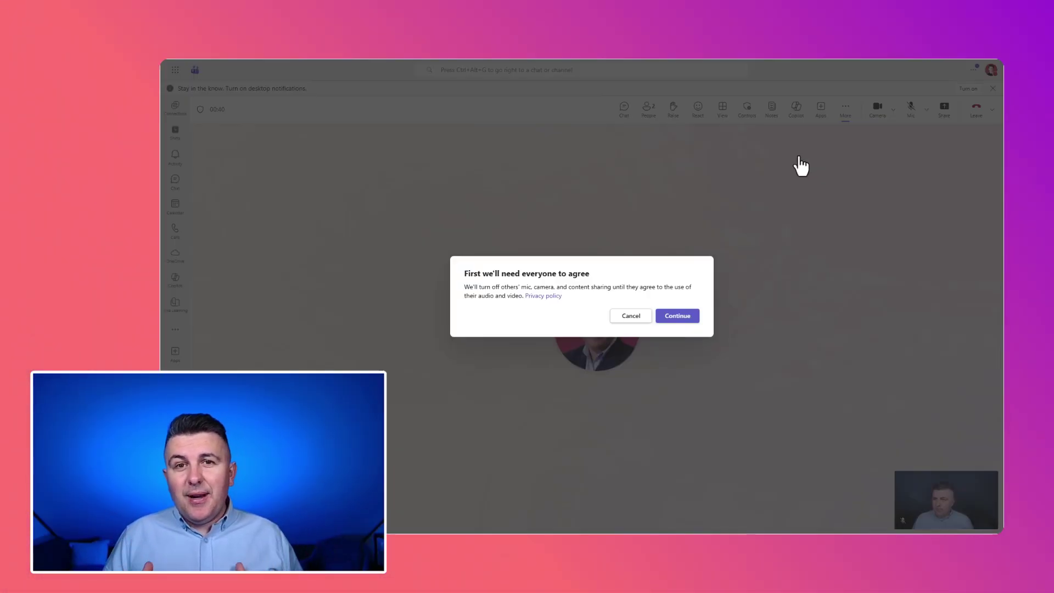
click(675, 317)
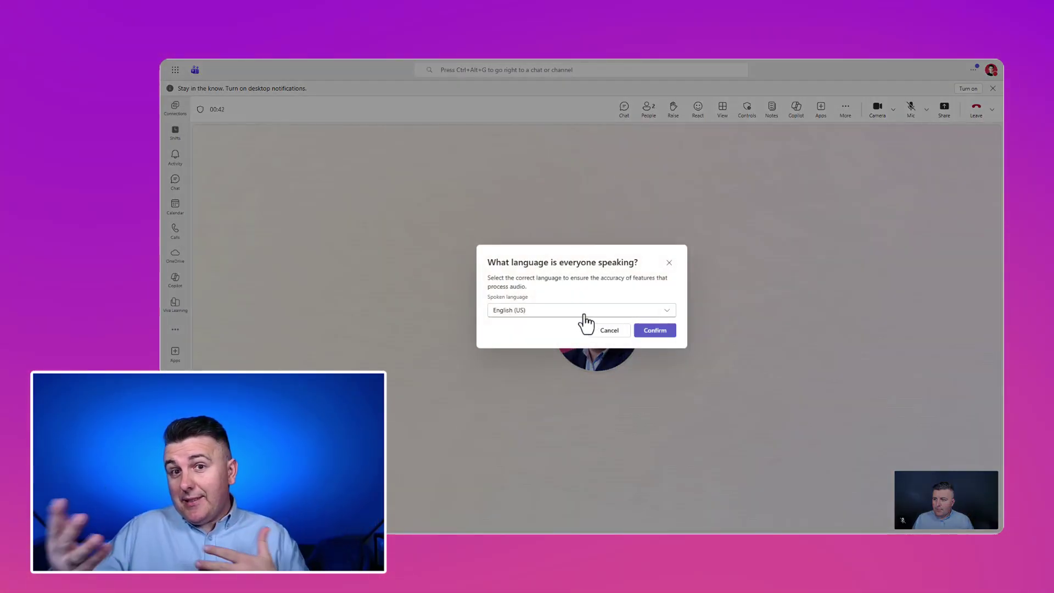
click(583, 311)
key(p)
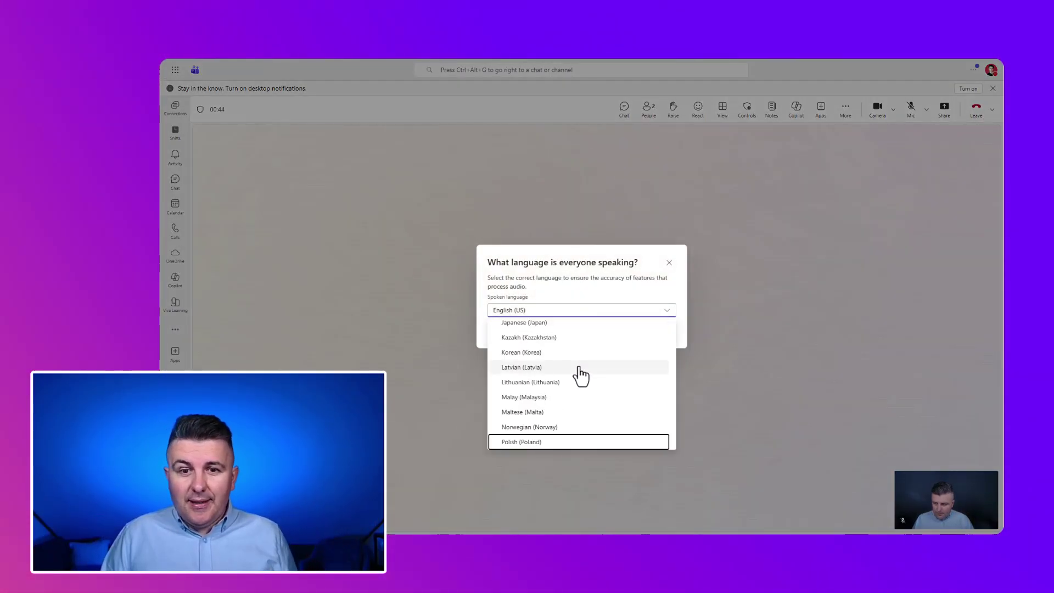
click(576, 442)
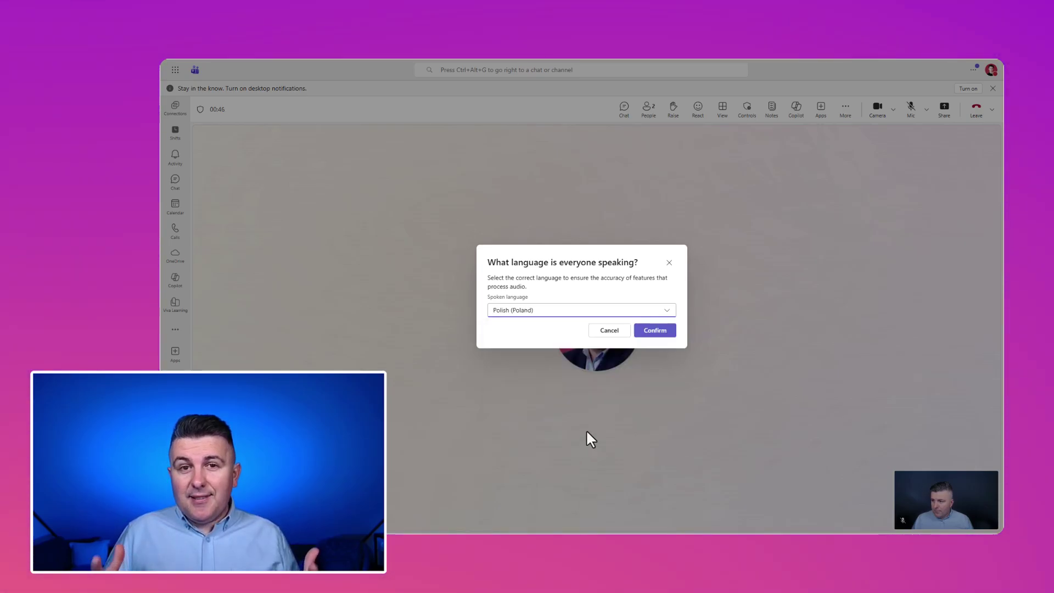
click(655, 330)
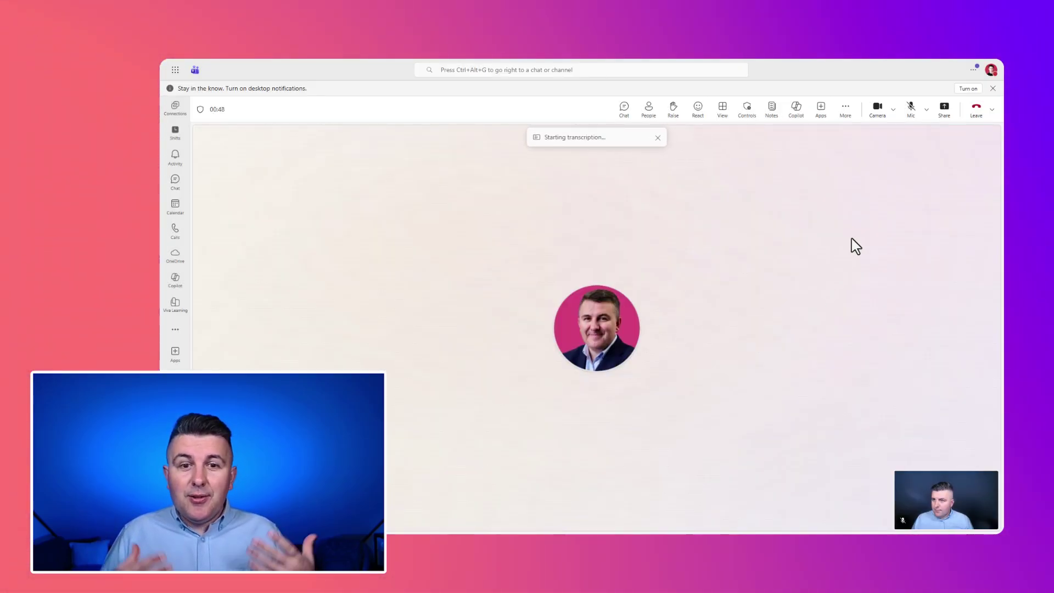
click(852, 110)
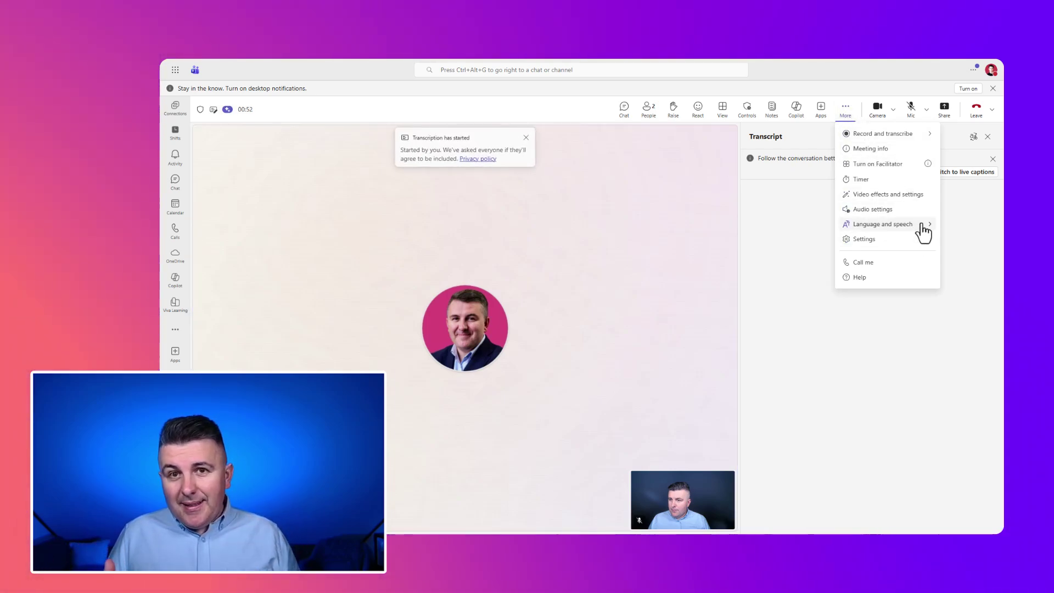
Show live captions and translate them from Polish into English
mouse_move(924, 232)
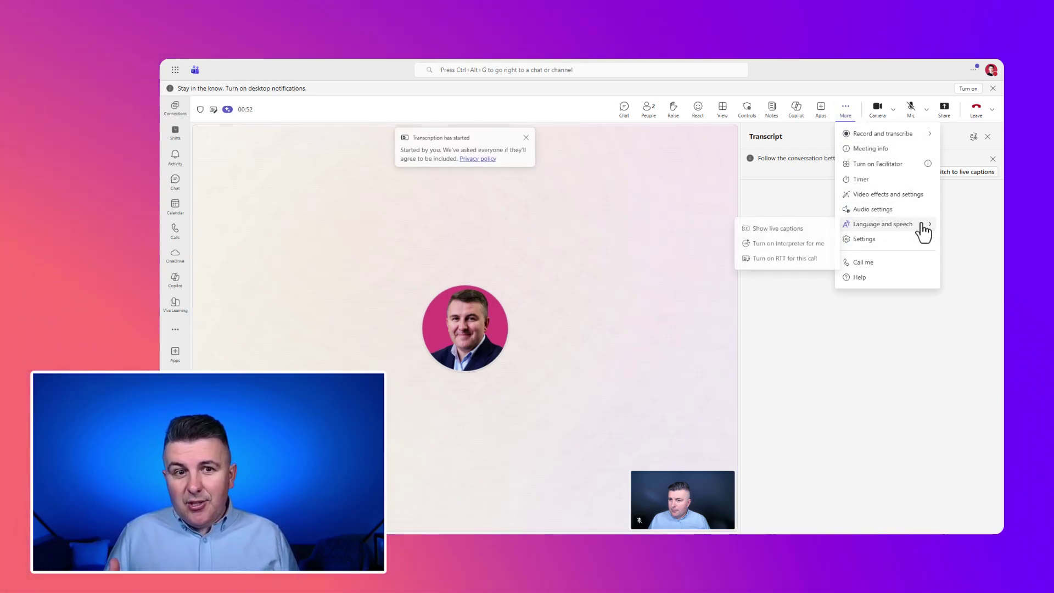
click(800, 236)
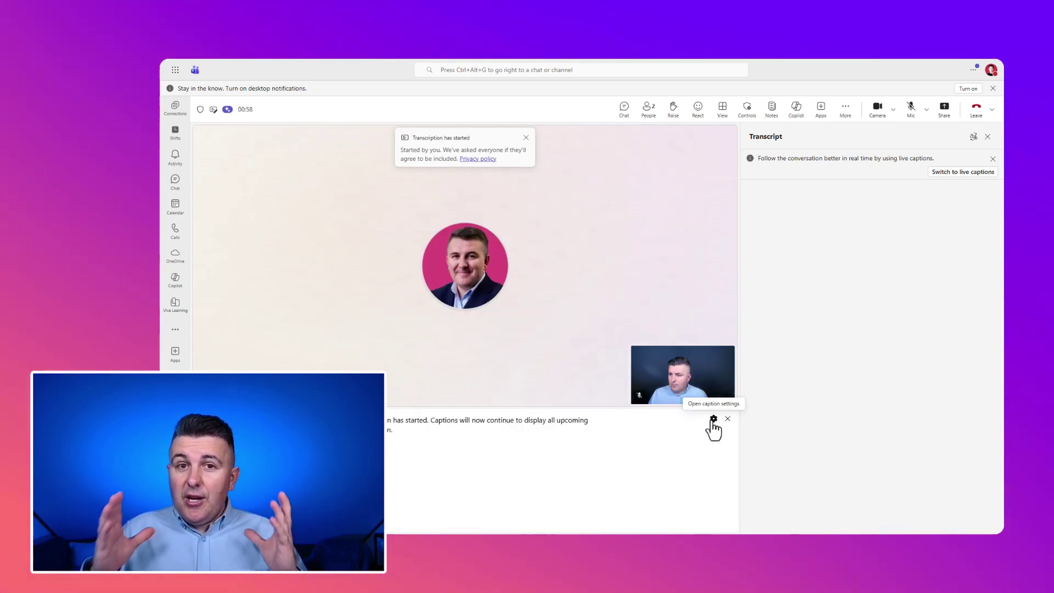
click(747, 435)
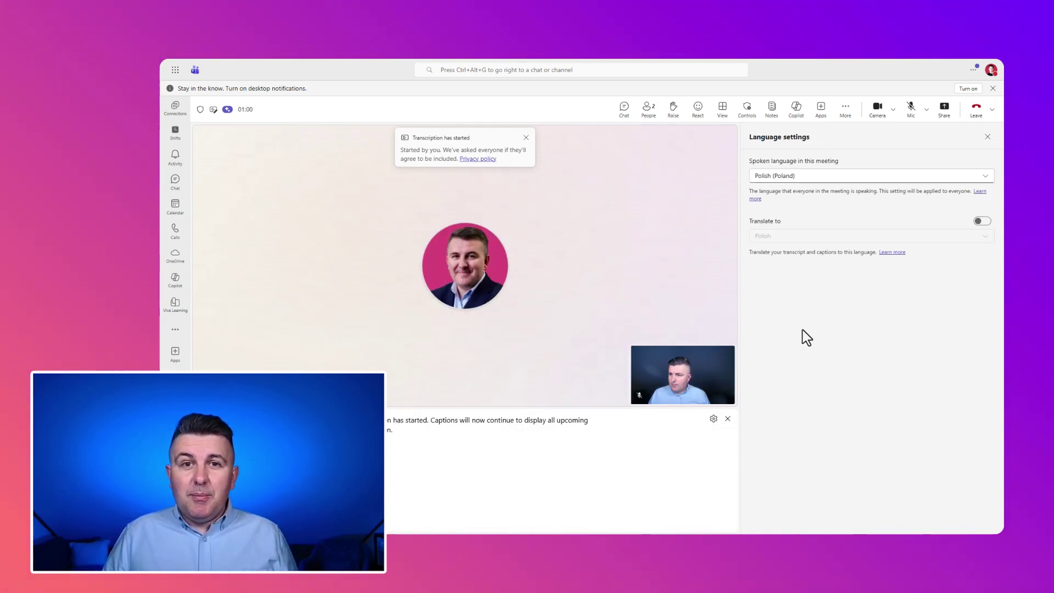
click(981, 222)
click(974, 241)
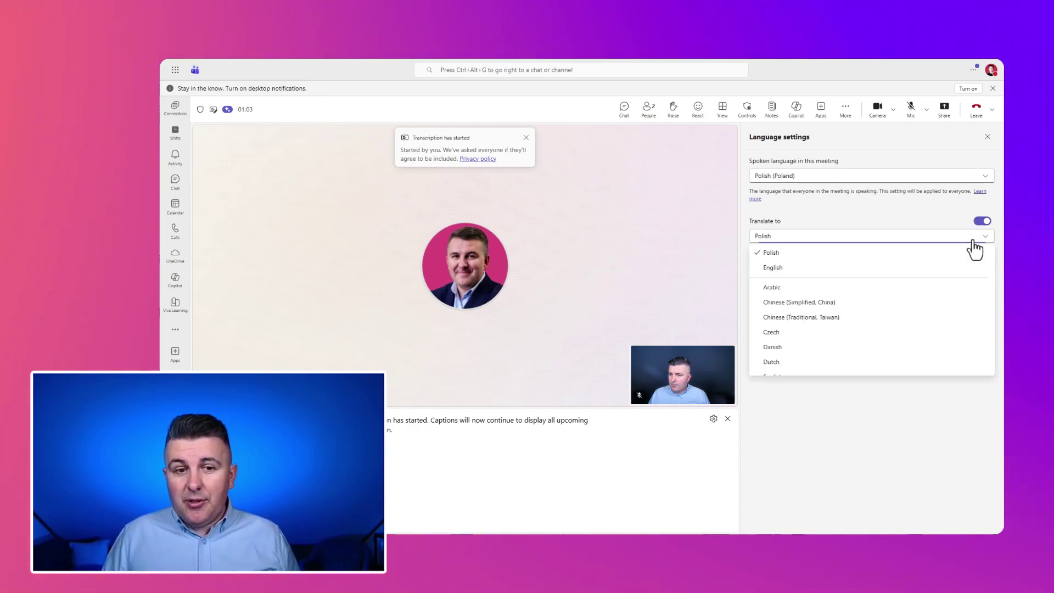
click(926, 269)
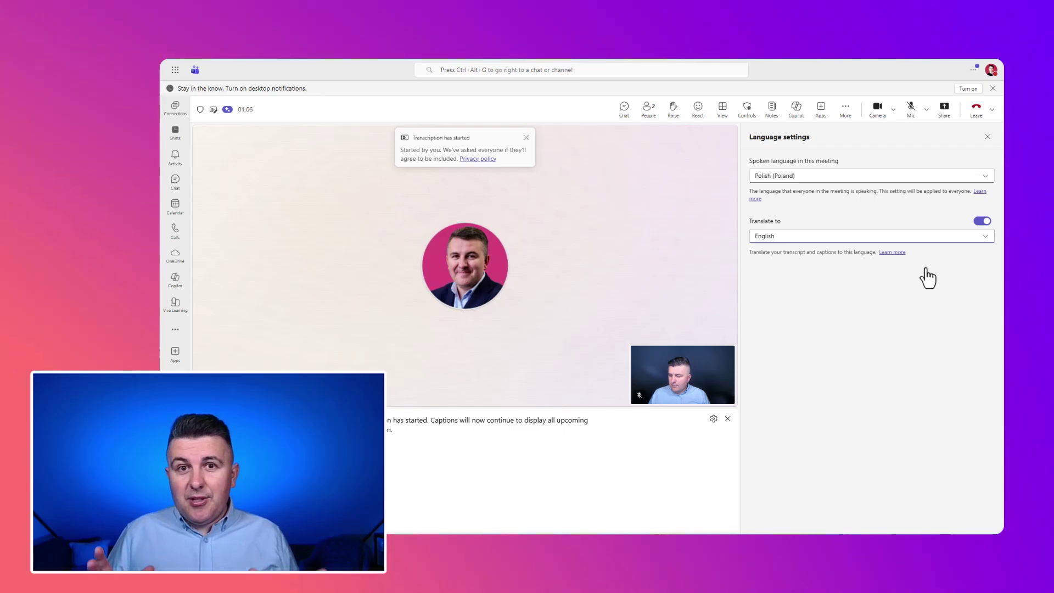
click(988, 137)
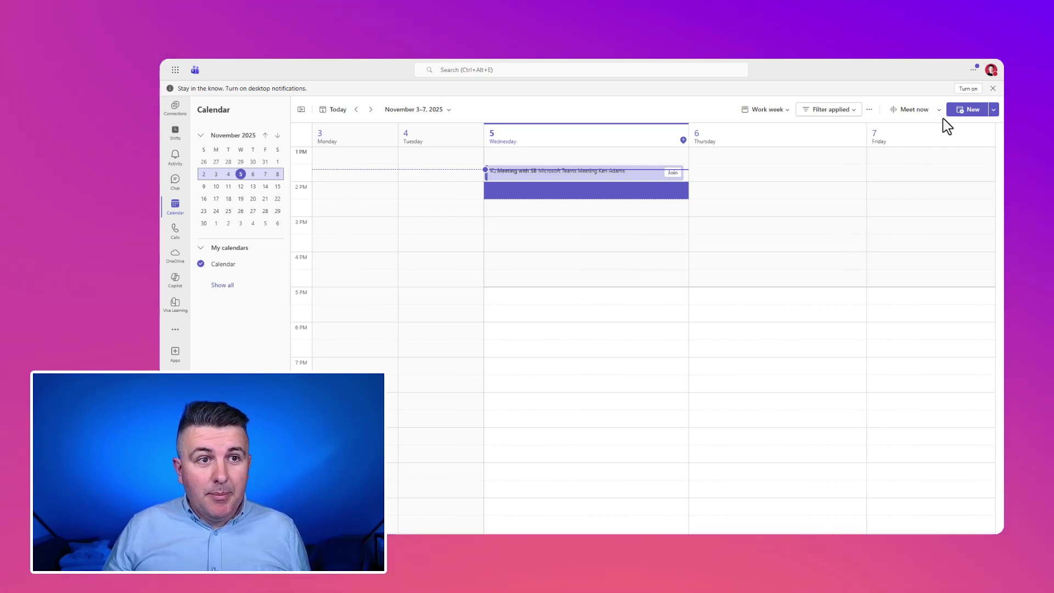
Create a new event titled 'Project sync' as a Teams meeting and add an agenda
click(966, 109)
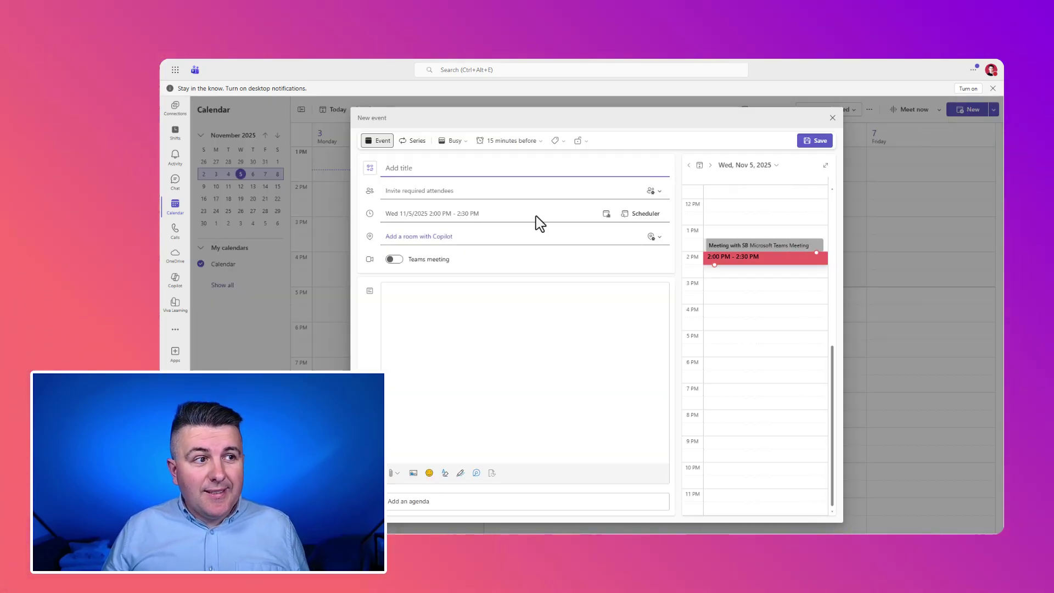
text(Project sync)
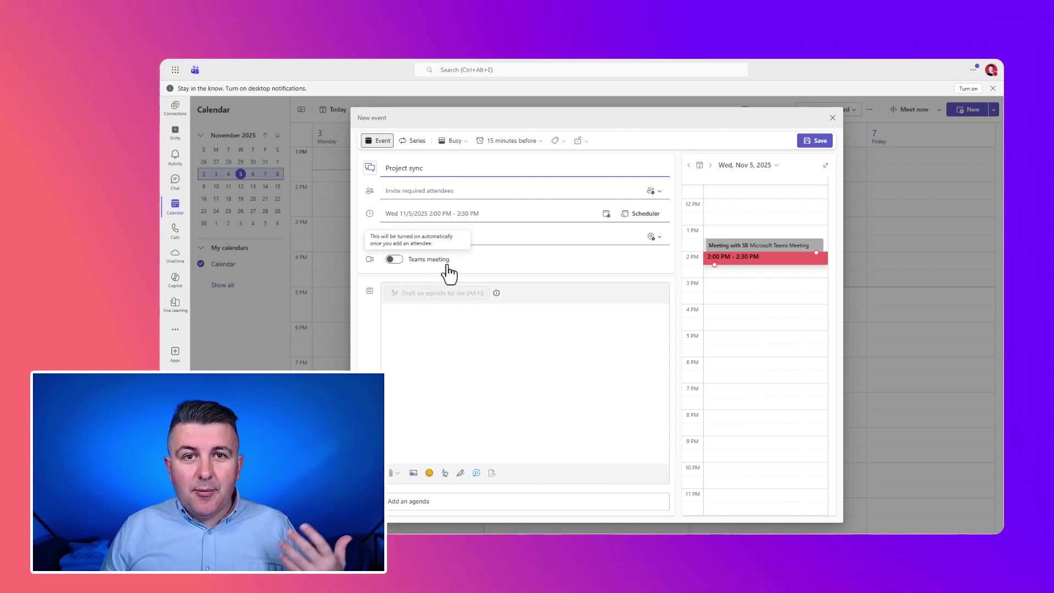
click(393, 259)
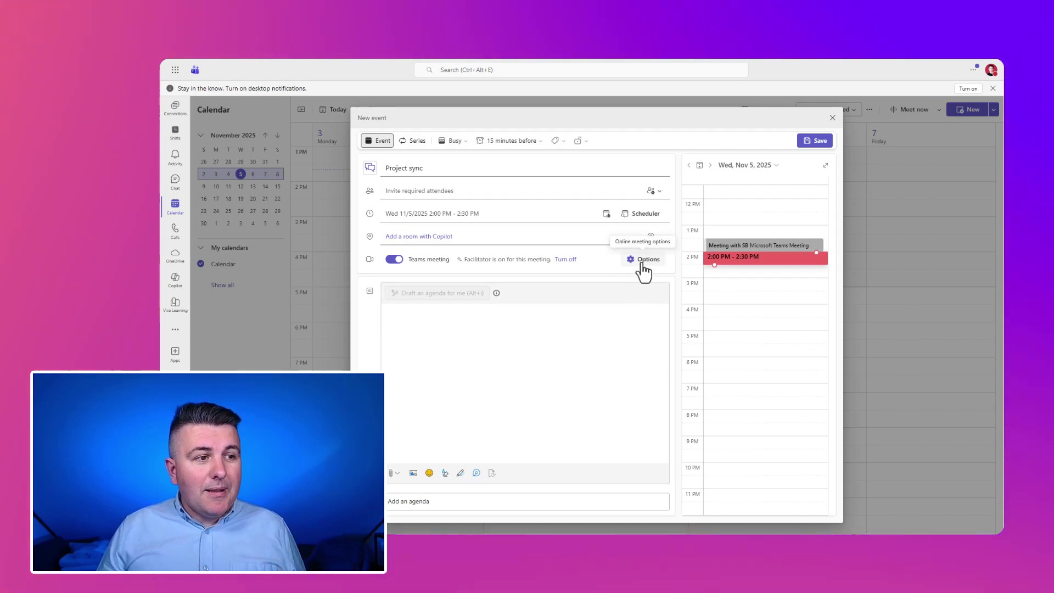
click(442, 503)
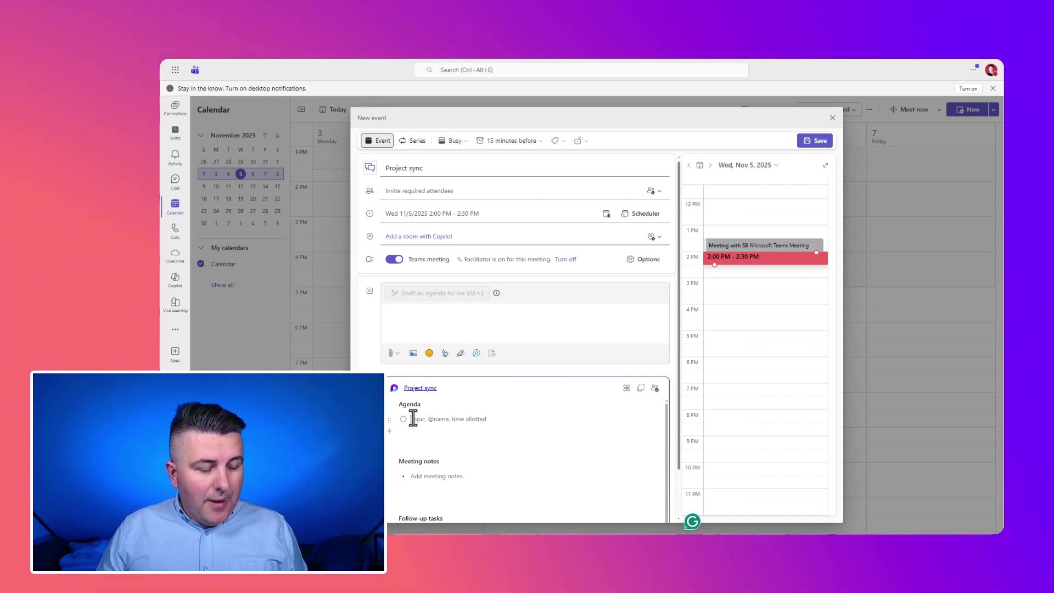
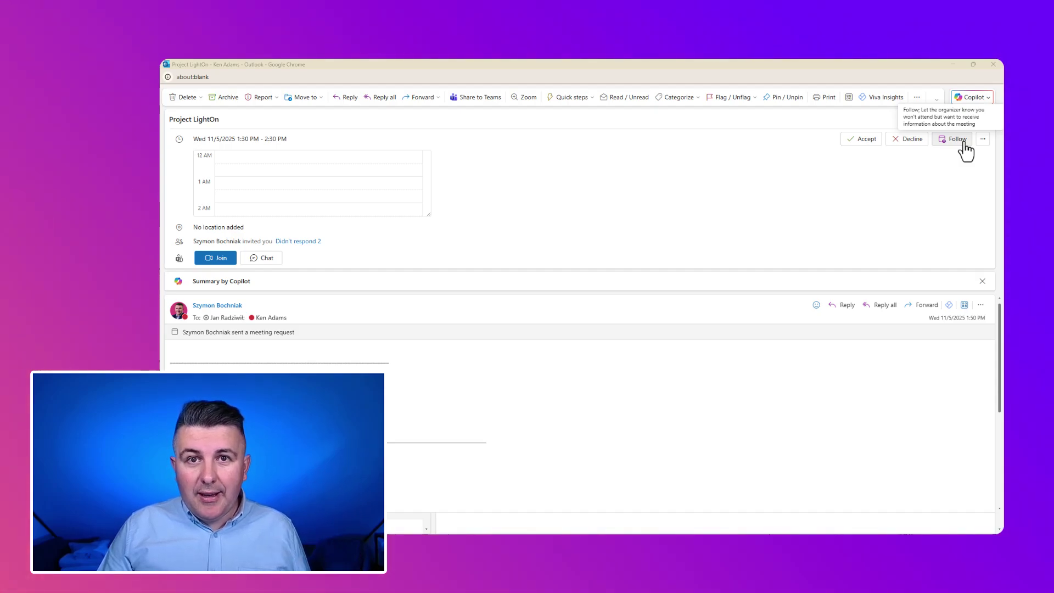
Follow the Project LightOn meeting without attending it
click(963, 142)
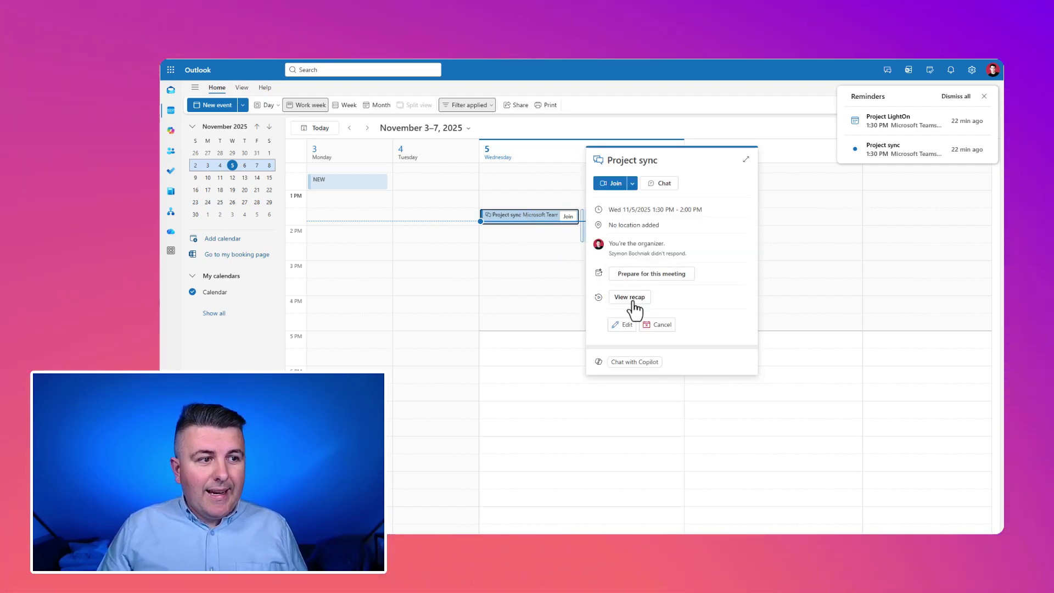
Open the Project sync recap and go to its audio recap page, set to last 24 hours, executive style
click(632, 299)
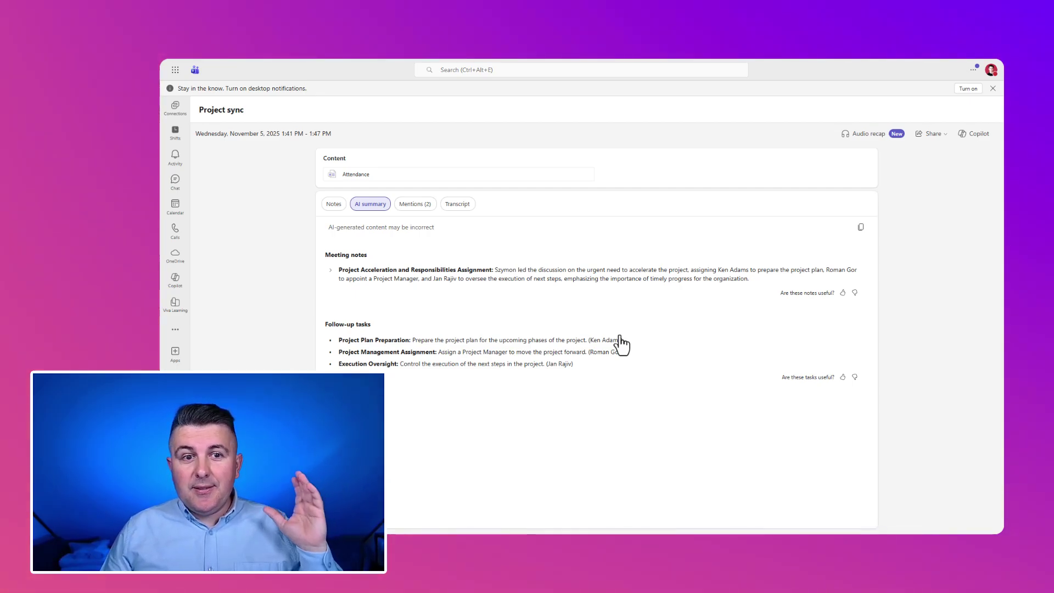
click(862, 135)
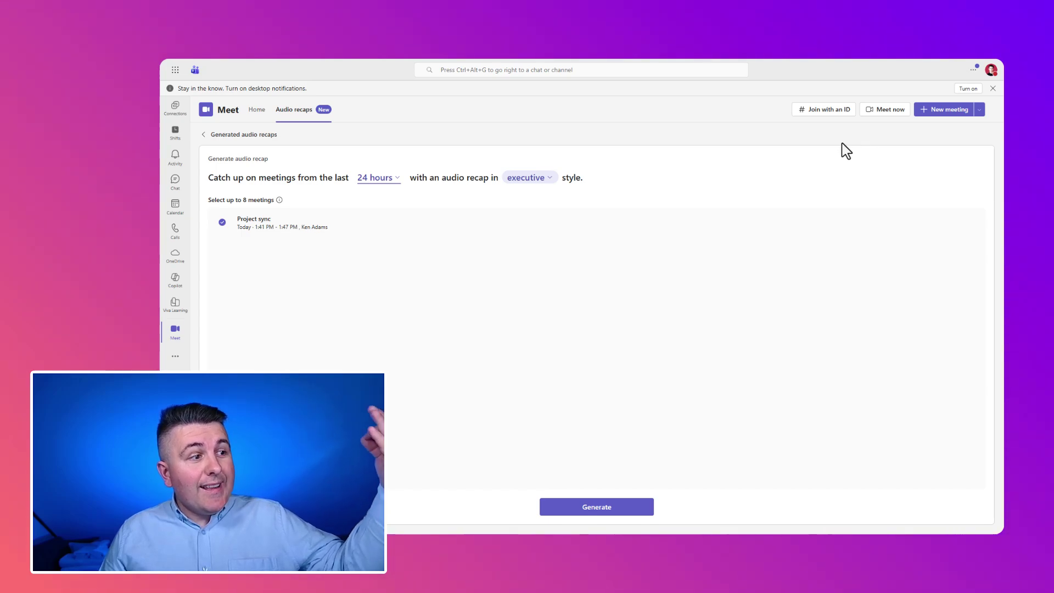
Generate the executive-style audio recap of Project sync, then go back to the Meet home page
click(597, 506)
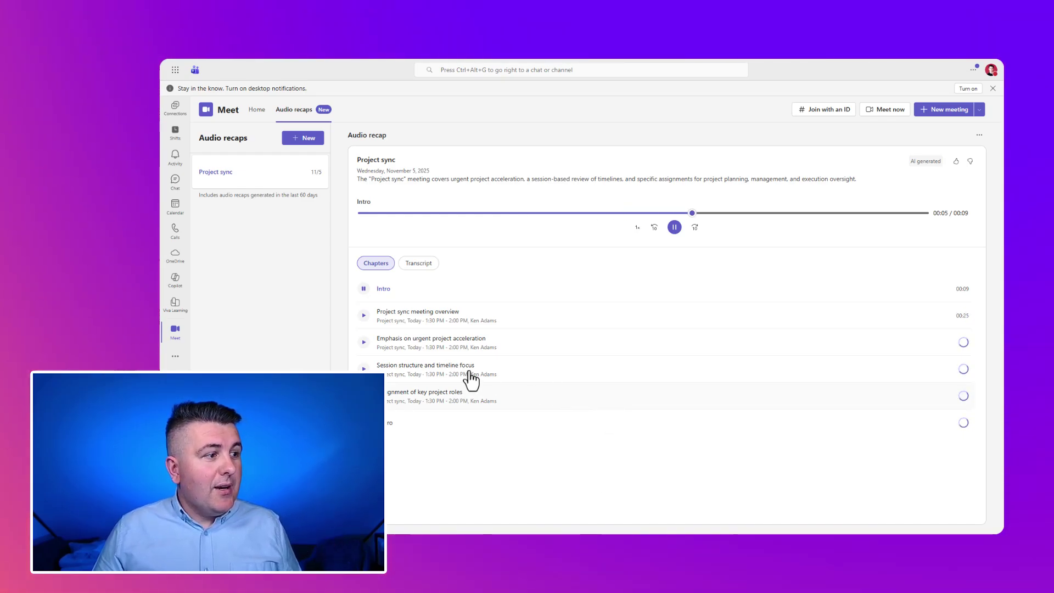
click(176, 332)
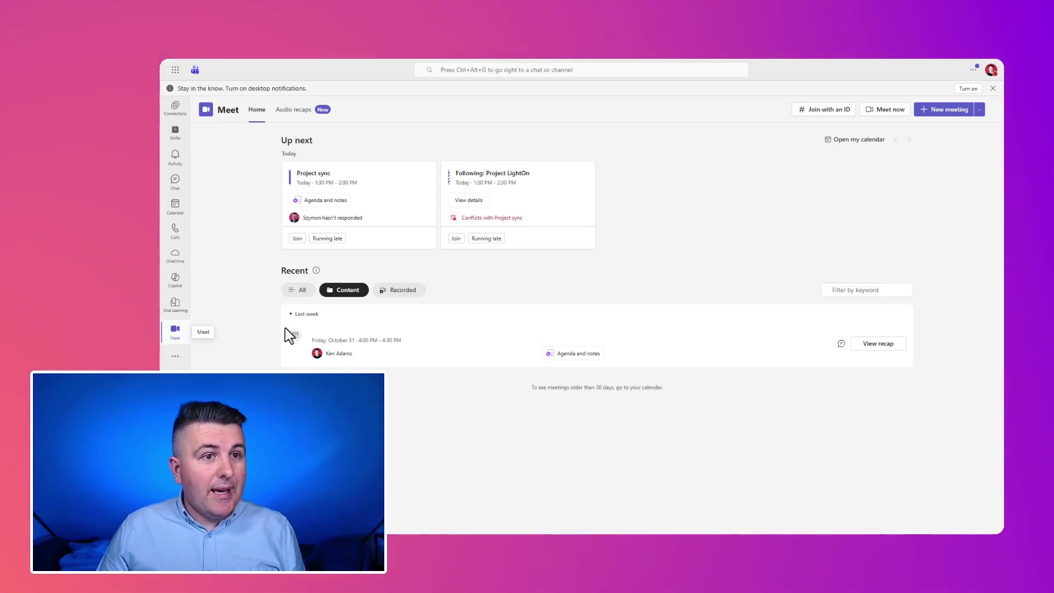
Play the 4m 4s Project sync audio recap from its 'Session structure and timeline focus' chapter
click(297, 111)
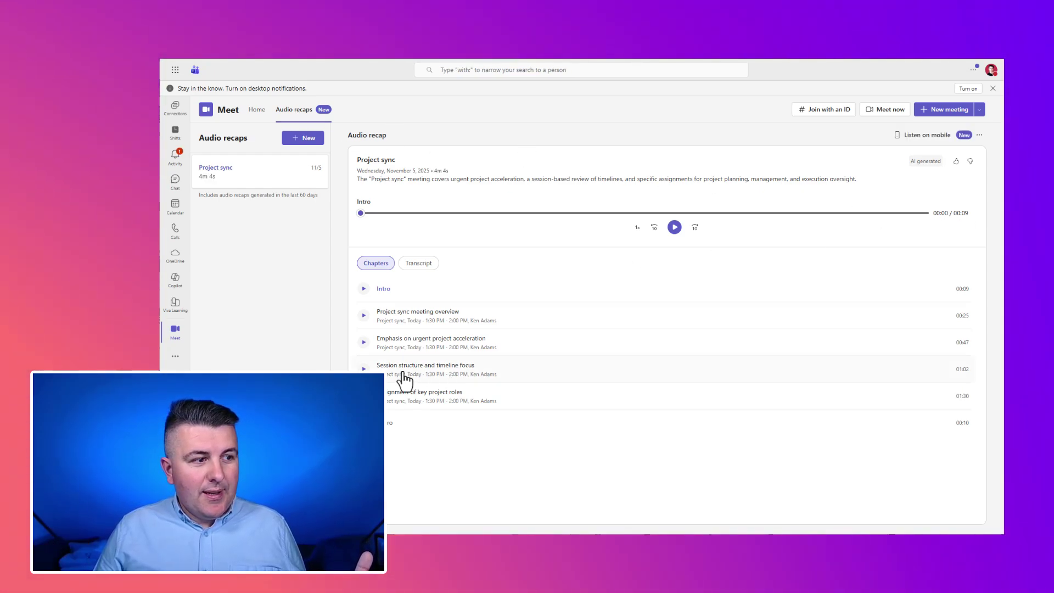
click(363, 369)
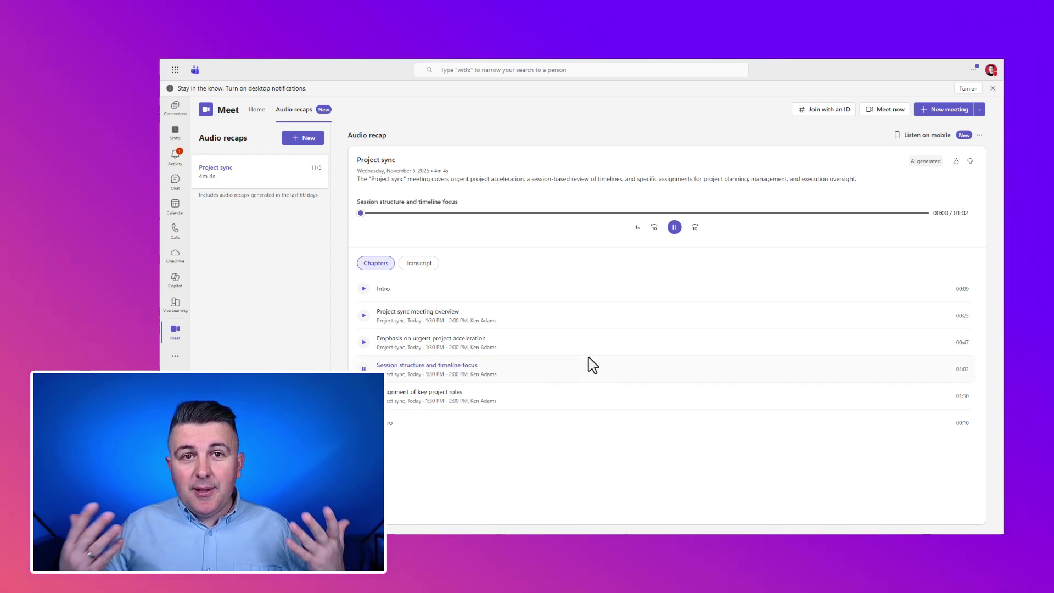